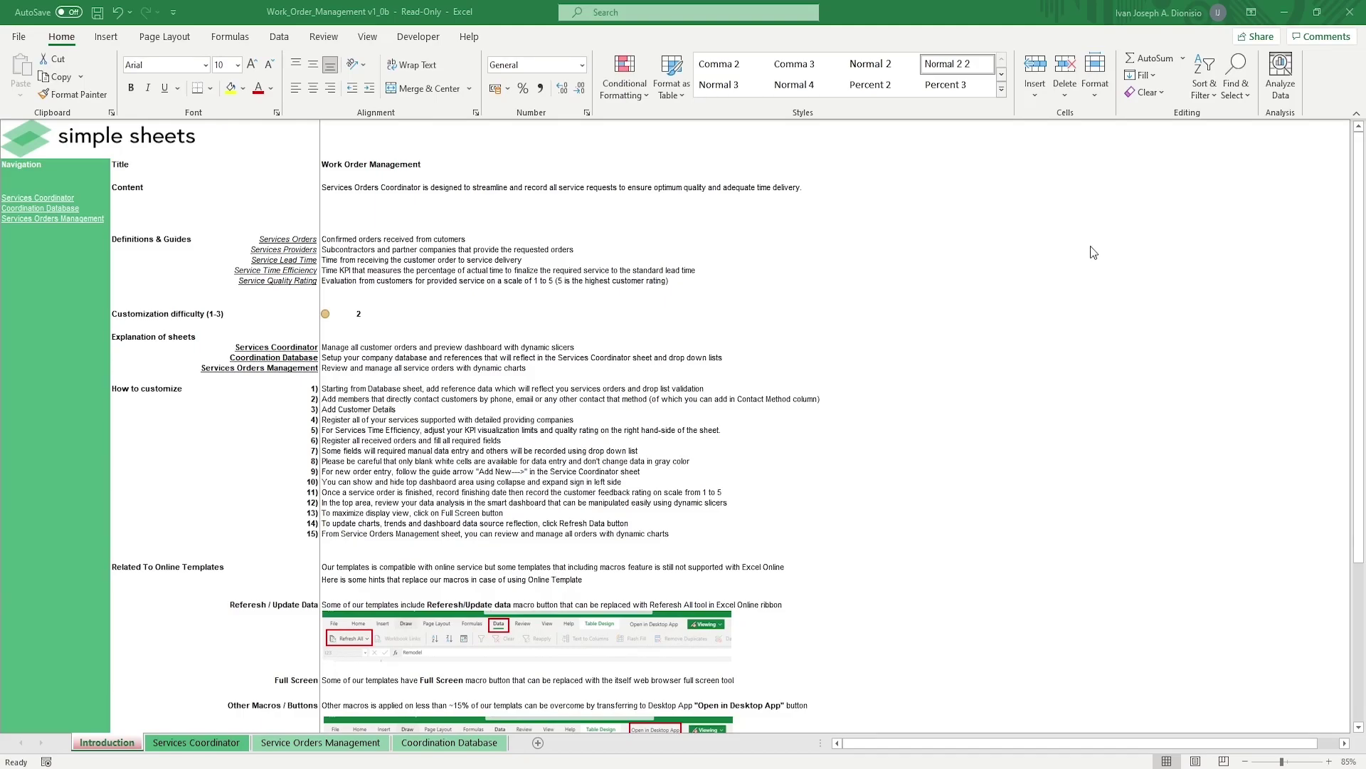
Step: Highlight the Content description, five definitions, difficulty rating and three sheet explanations, then reach the copyright notice
{"action": "left_click", "coordinate": [333, 186]}
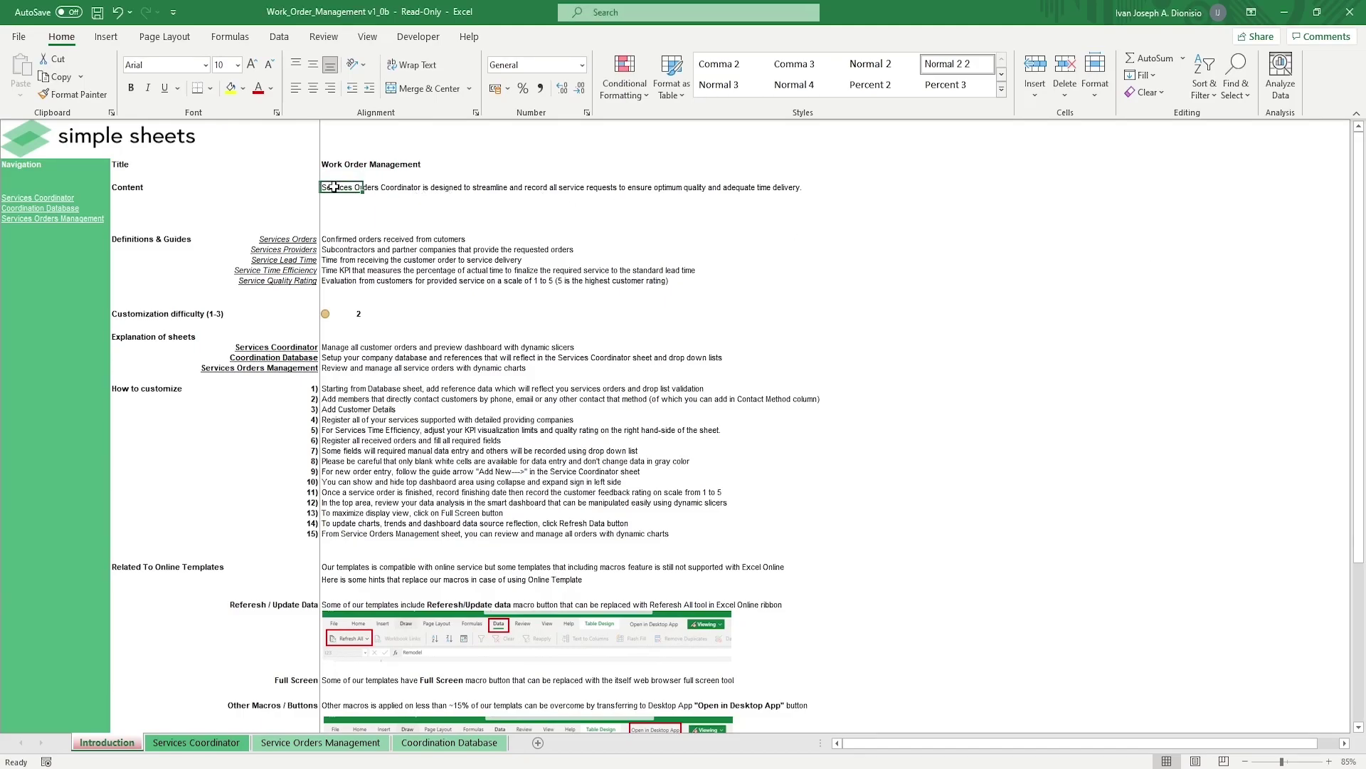
{"action": "left_click_drag", "start_coordinate": [341, 239], "coordinate": [340, 275]}
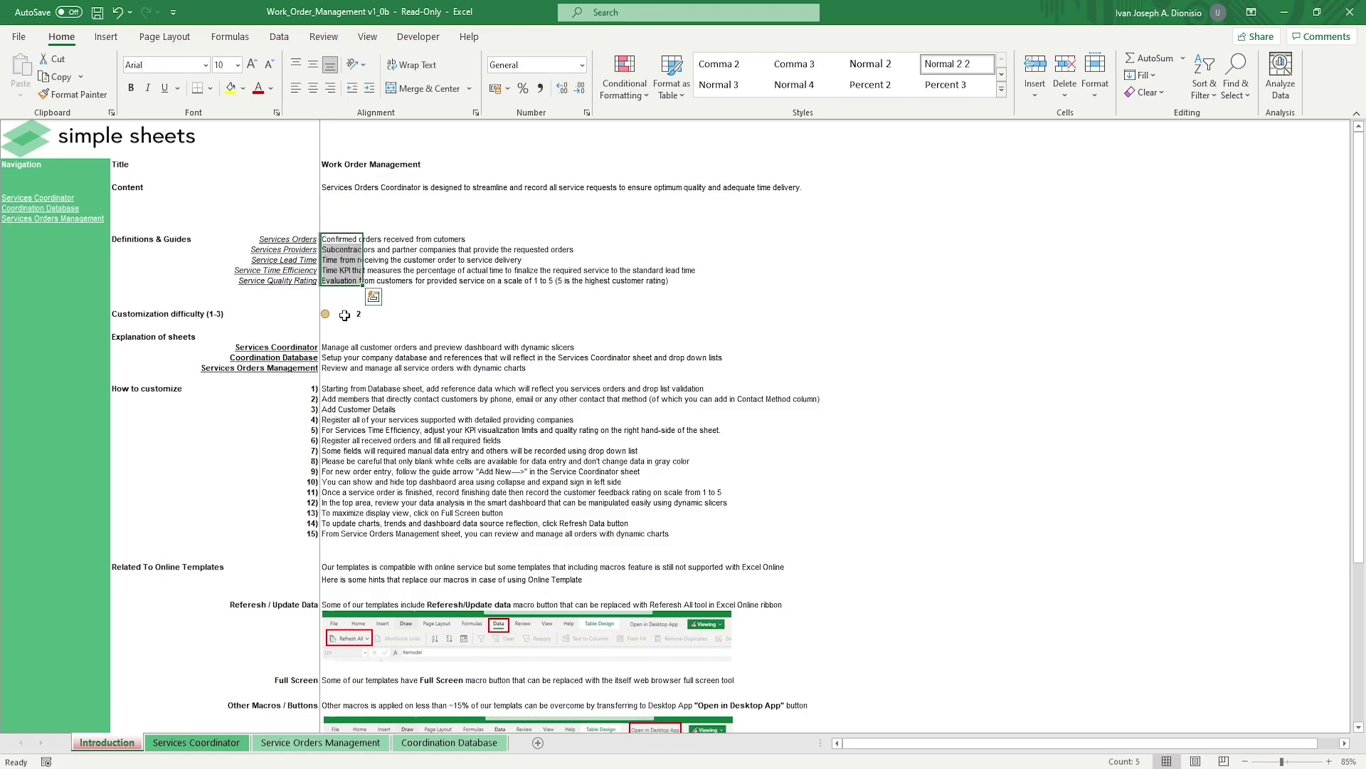
{"action": "left_click", "coordinate": [345, 315]}
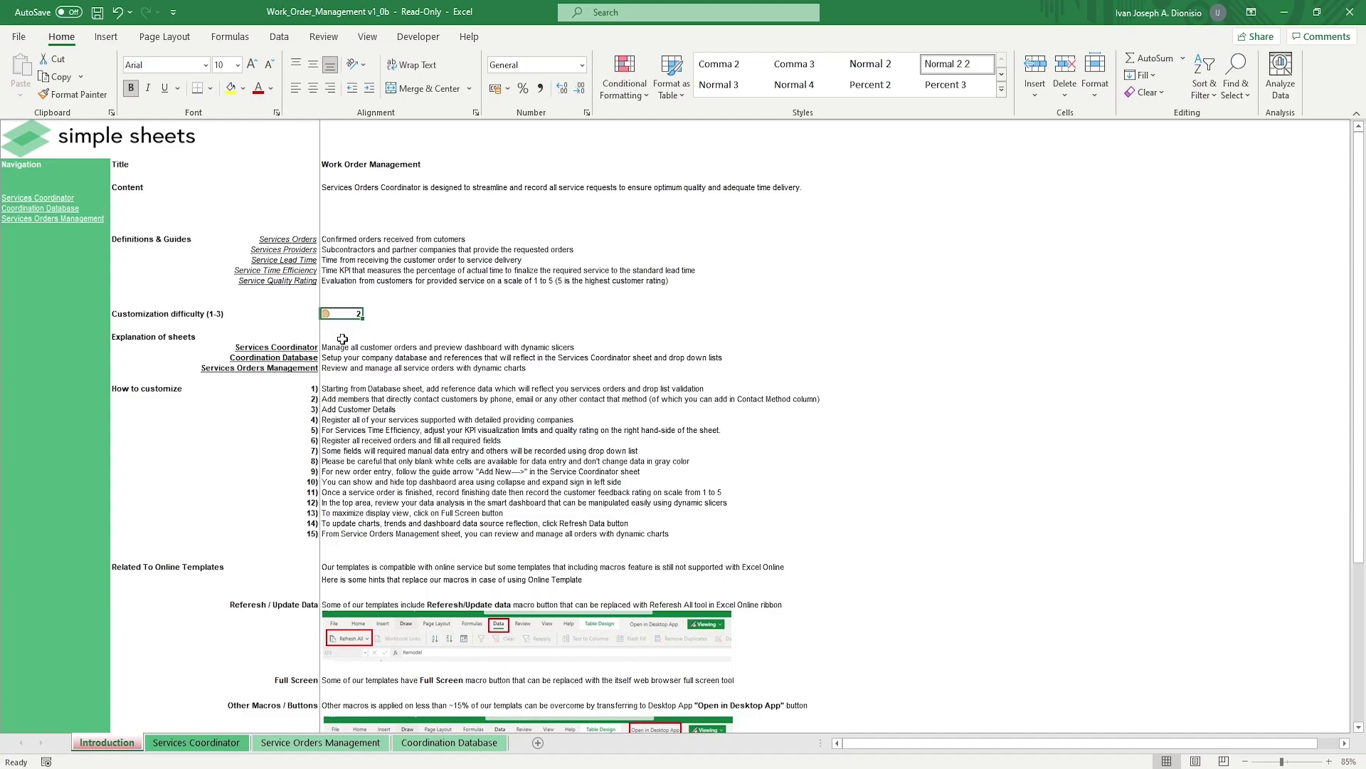
{"action": "left_click_drag", "start_coordinate": [342, 350], "coordinate": [347, 534]}
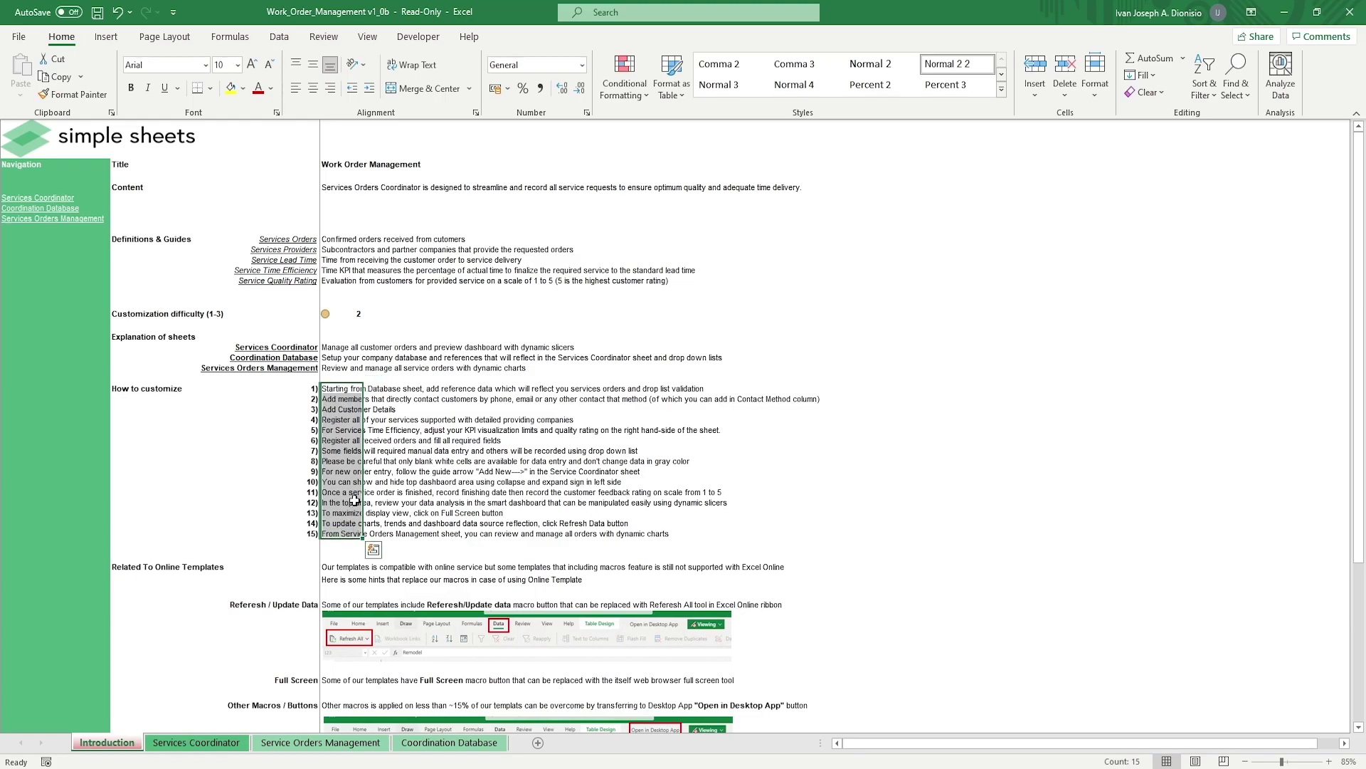
{"action": "scroll", "coordinate": [422, 432], "scroll_direction": "down", "scroll_amount": 8}
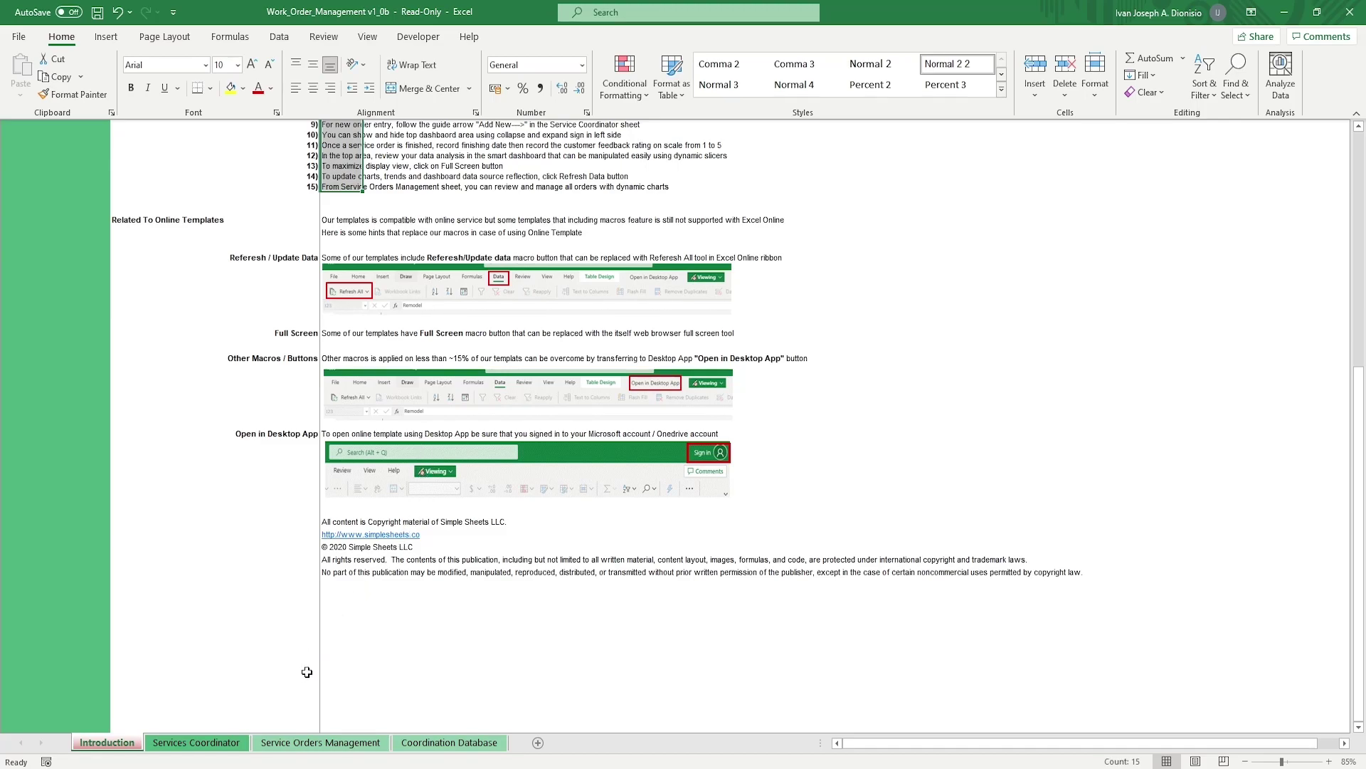
Step: In the Coordination Database, select Contact 2, Email, Customer_B, CST0002 and Customer_B's phone entry
{"action": "left_click", "coordinate": [448, 742]}
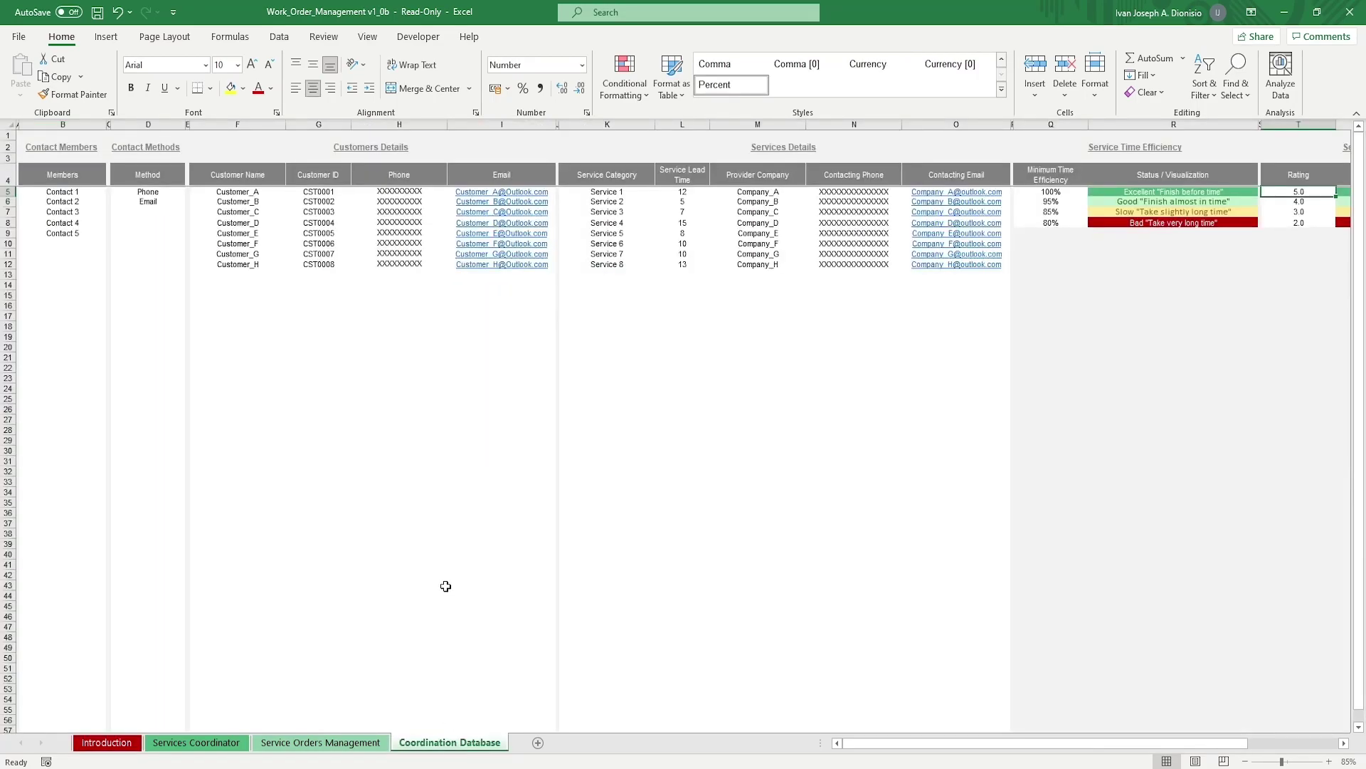
{"action": "left_click", "coordinate": [83, 202]}
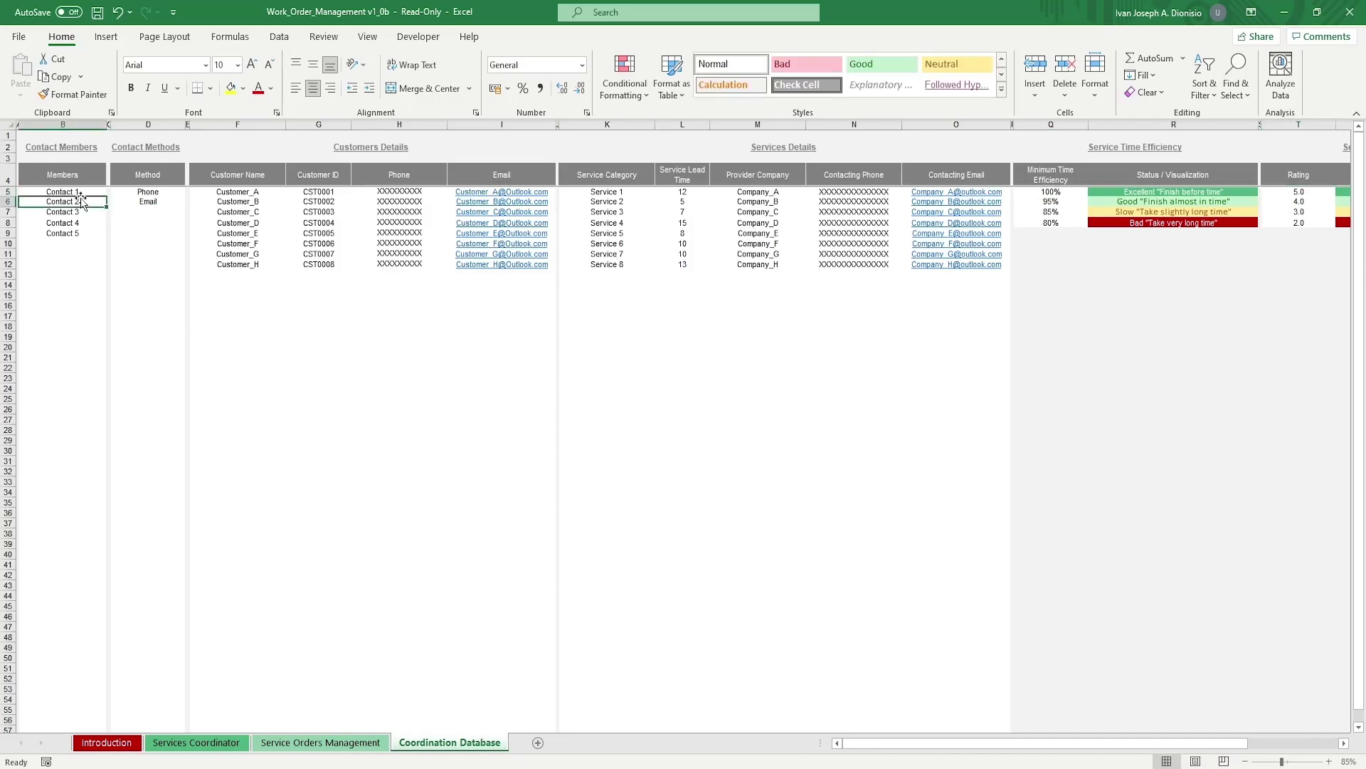
{"action": "left_click", "coordinate": [148, 202]}
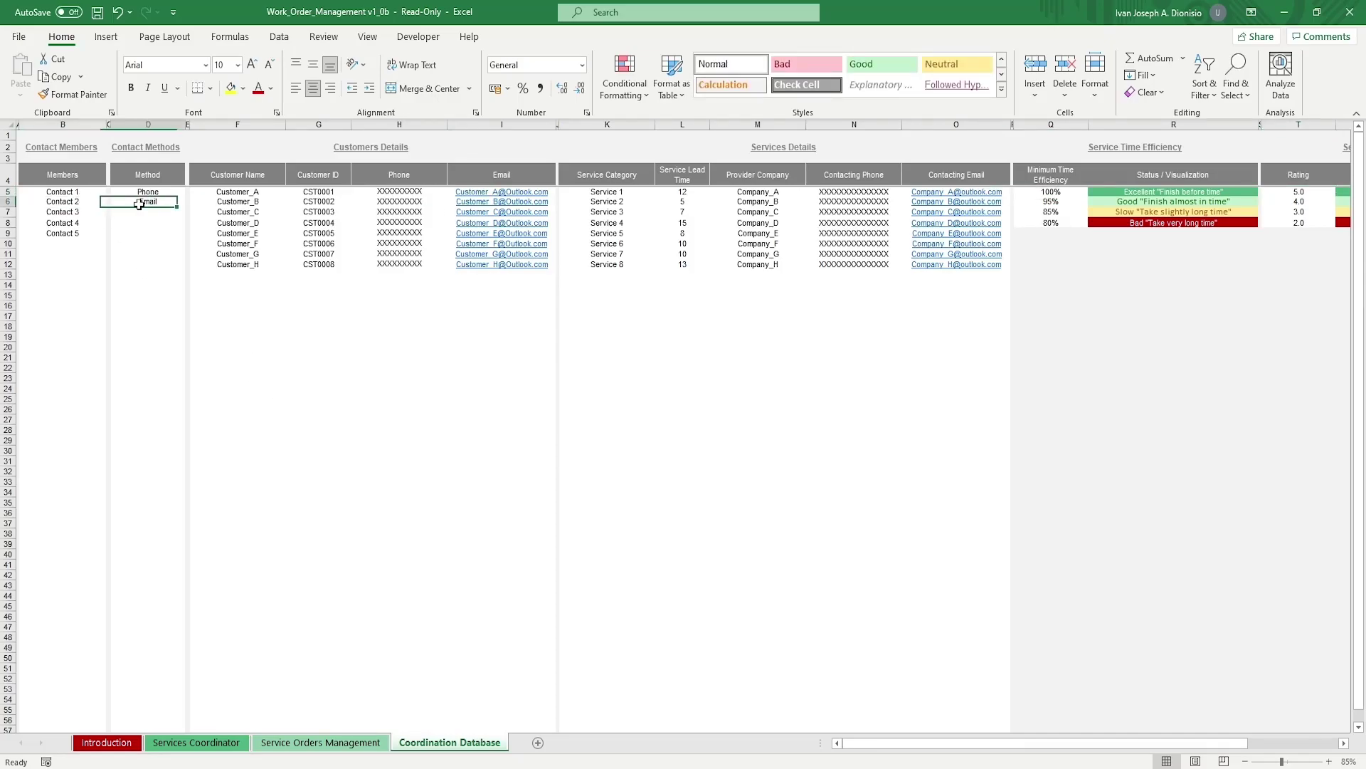
{"action": "left_click", "coordinate": [236, 201]}
{"action": "left_click", "coordinate": [326, 201]}
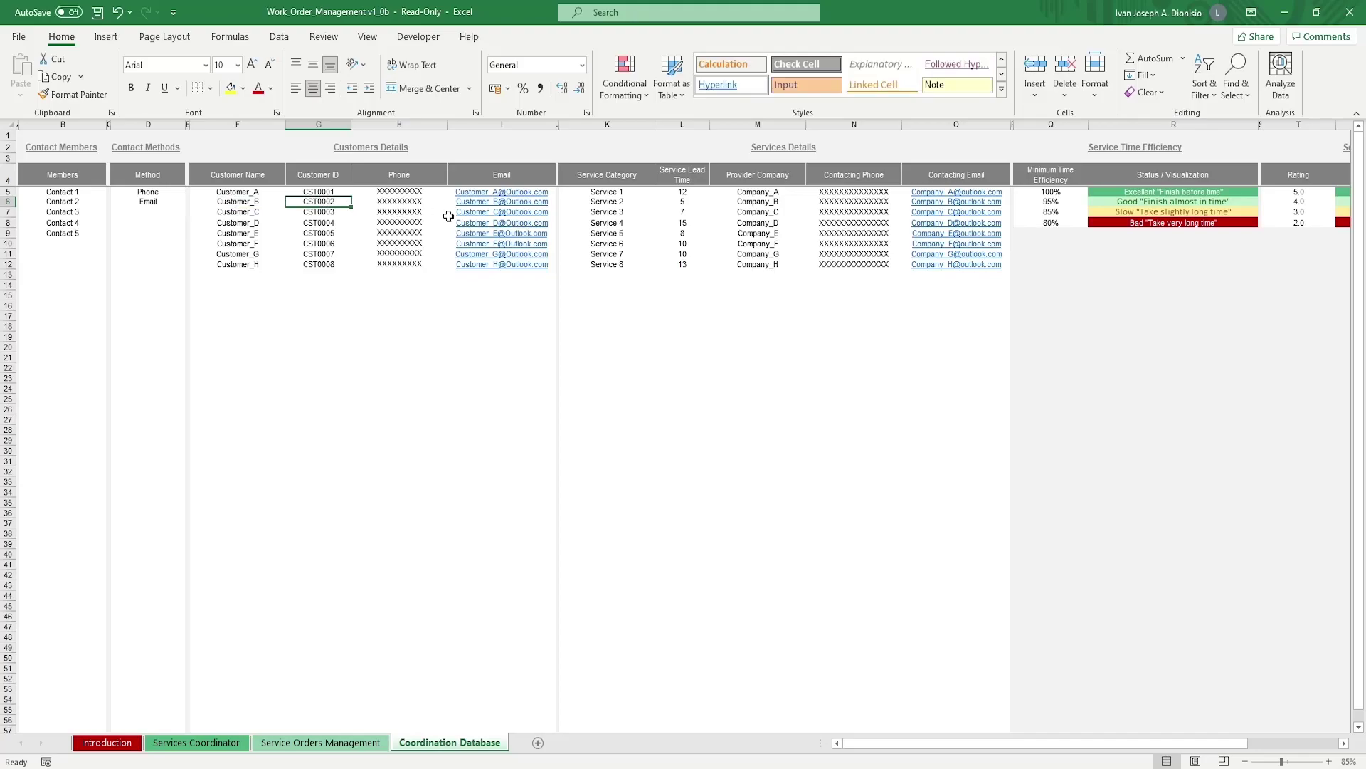
{"action": "left_click", "coordinate": [399, 202]}
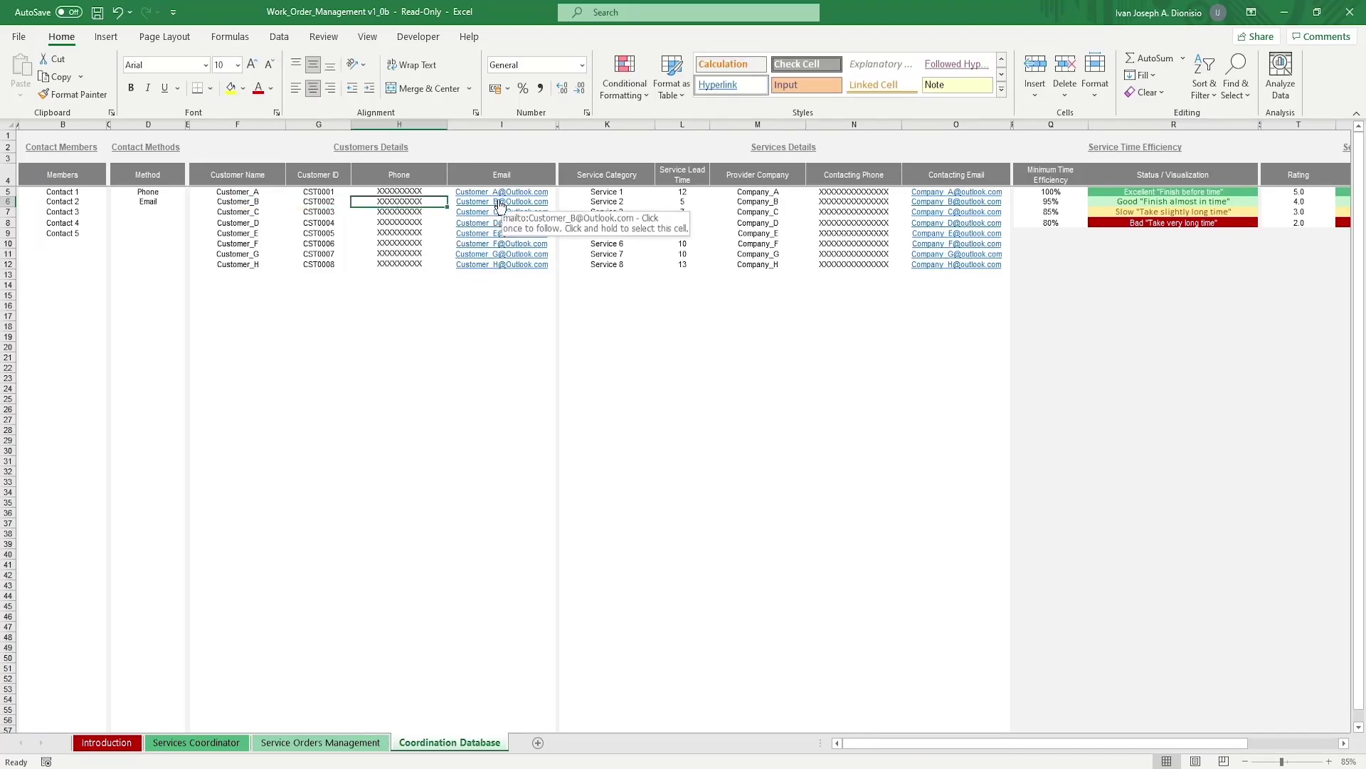
Step: Select the Service 3 category, a lead time value, Company_B and its contacting phone
{"action": "left_click", "coordinate": [602, 212]}
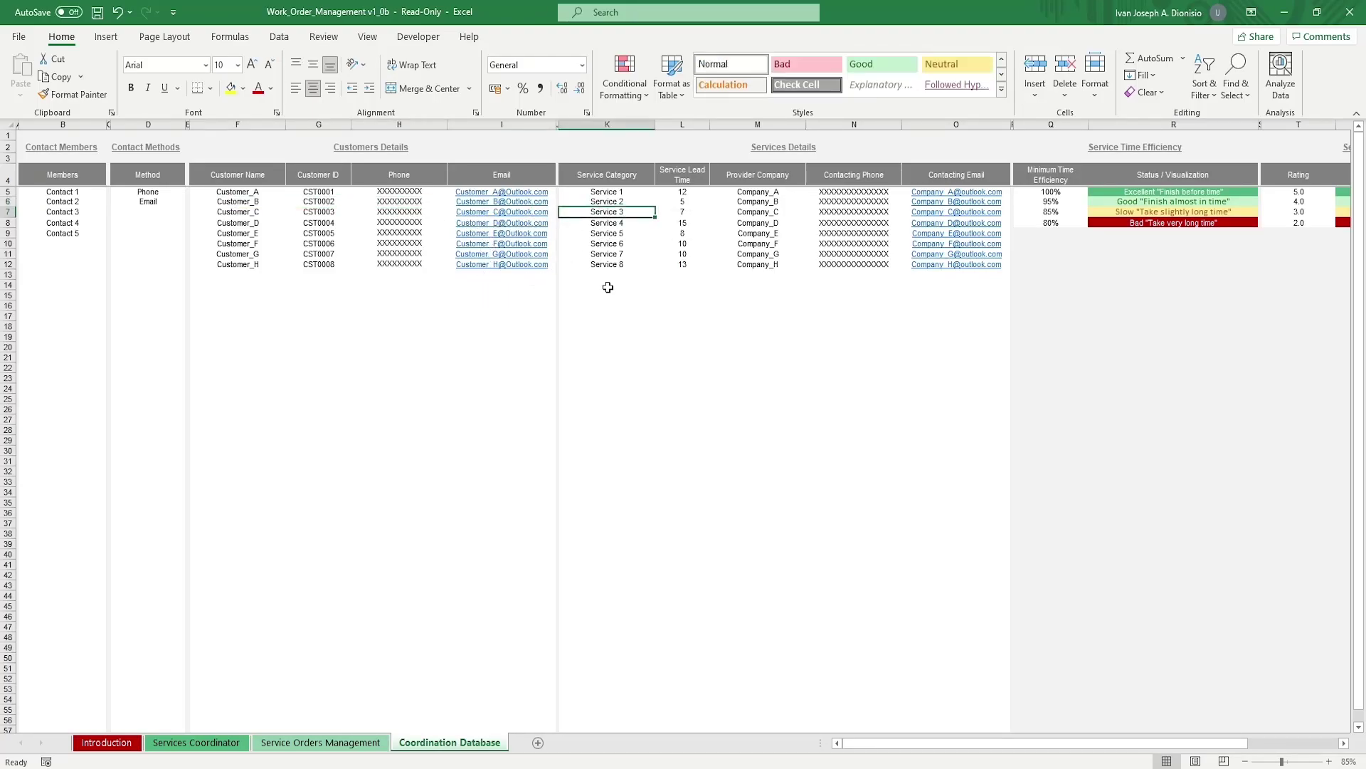
{"action": "left_click", "coordinate": [698, 194]}
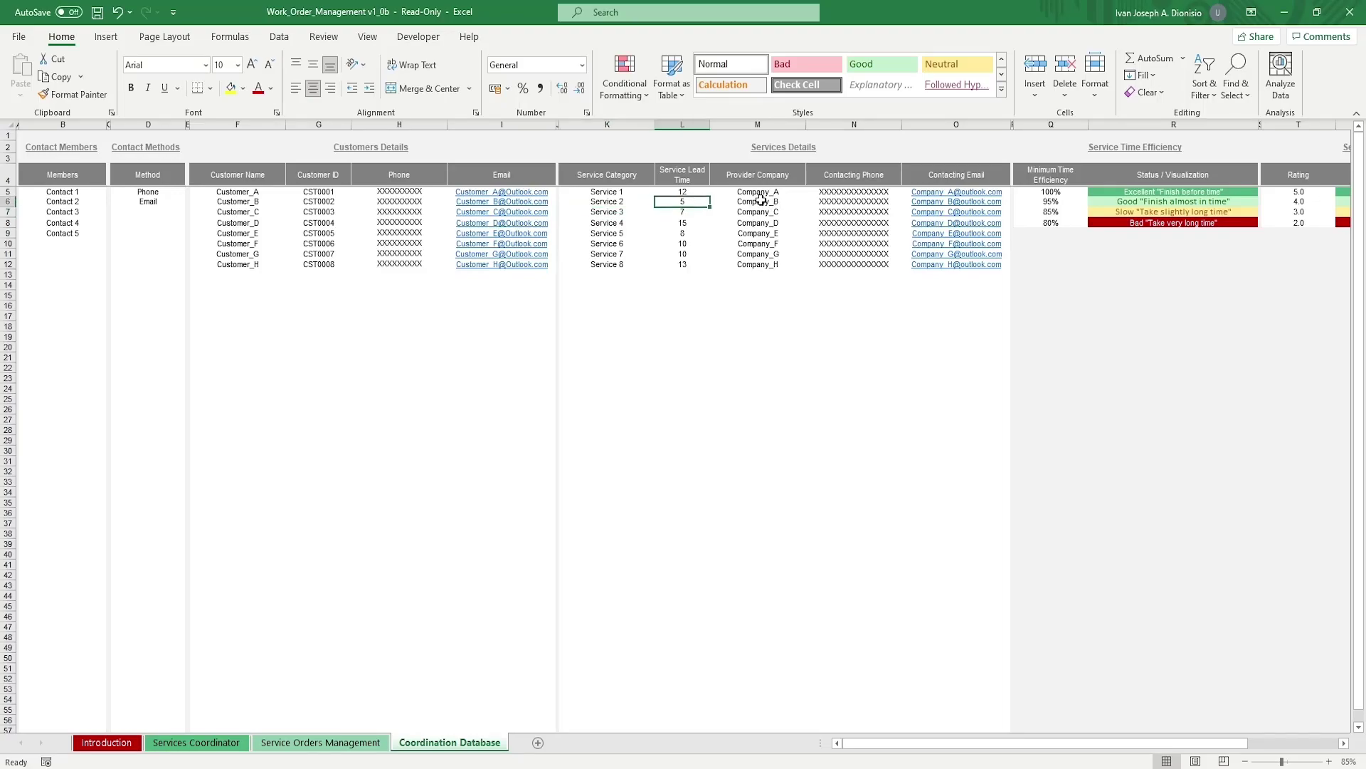
{"action": "left_click", "coordinate": [761, 200]}
{"action": "left_click", "coordinate": [848, 204]}
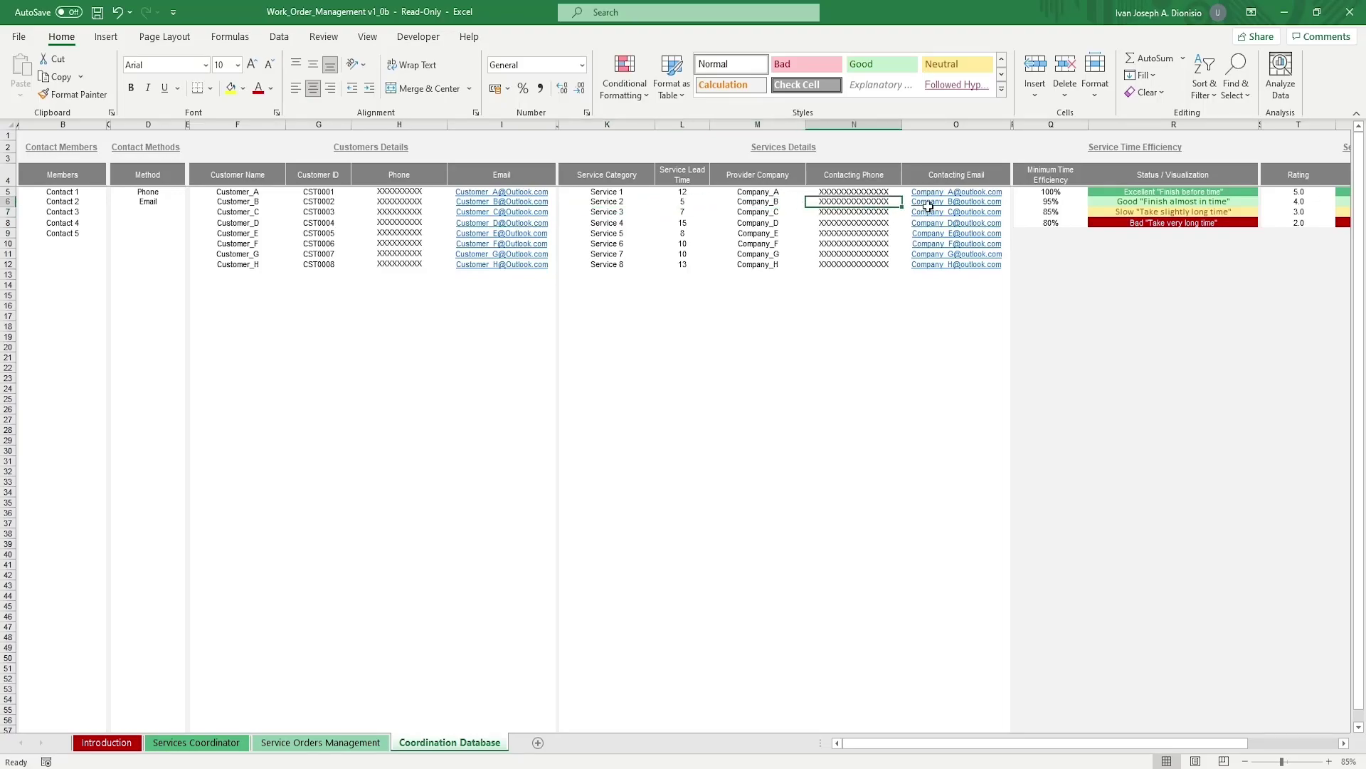
Step: Select the efficiency and four service quality rating cells, then show the Services Coordinator dashboard
{"action": "left_click_drag", "start_coordinate": [1036, 743], "coordinate": [1121, 744]}
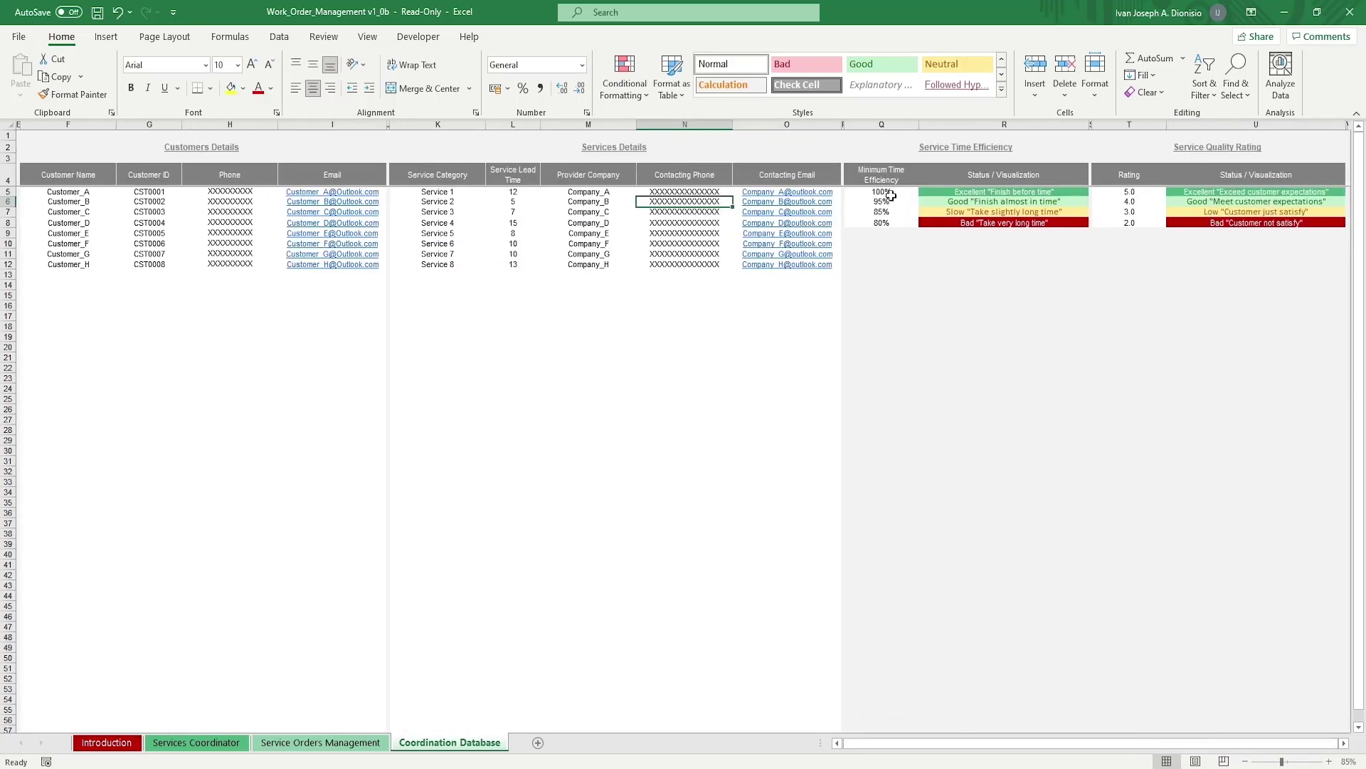
{"action": "left_click_drag", "start_coordinate": [883, 192], "coordinate": [886, 223]}
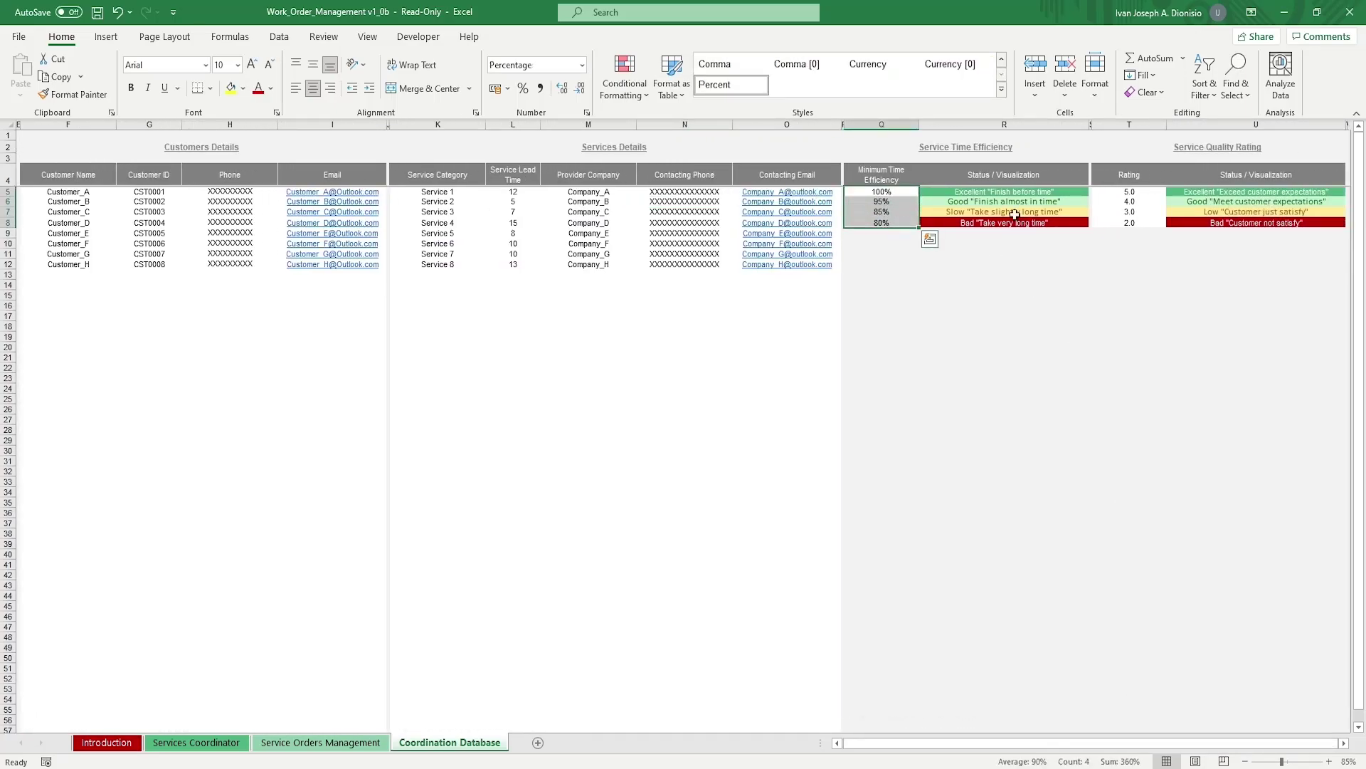
{"action": "left_click_drag", "start_coordinate": [1114, 190], "coordinate": [1116, 224]}
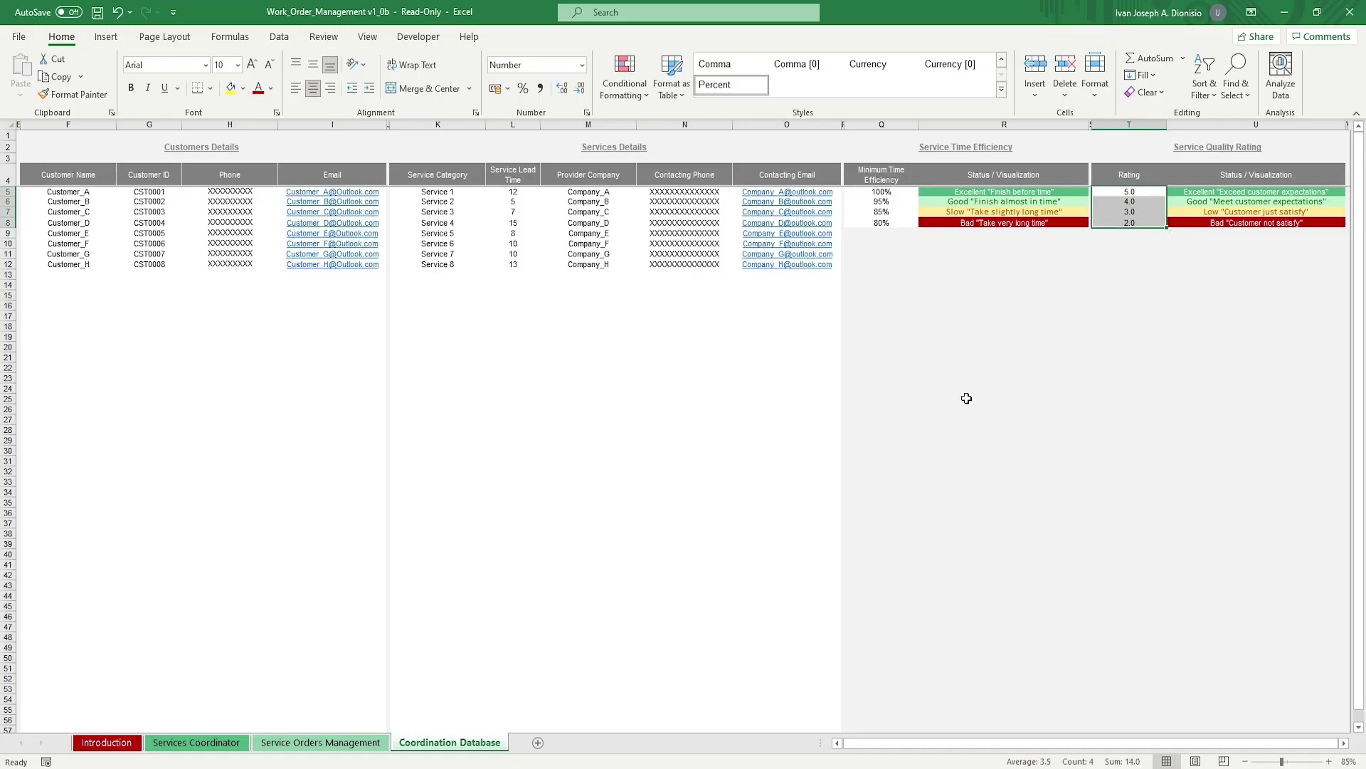
{"action": "left_click", "coordinate": [225, 743]}
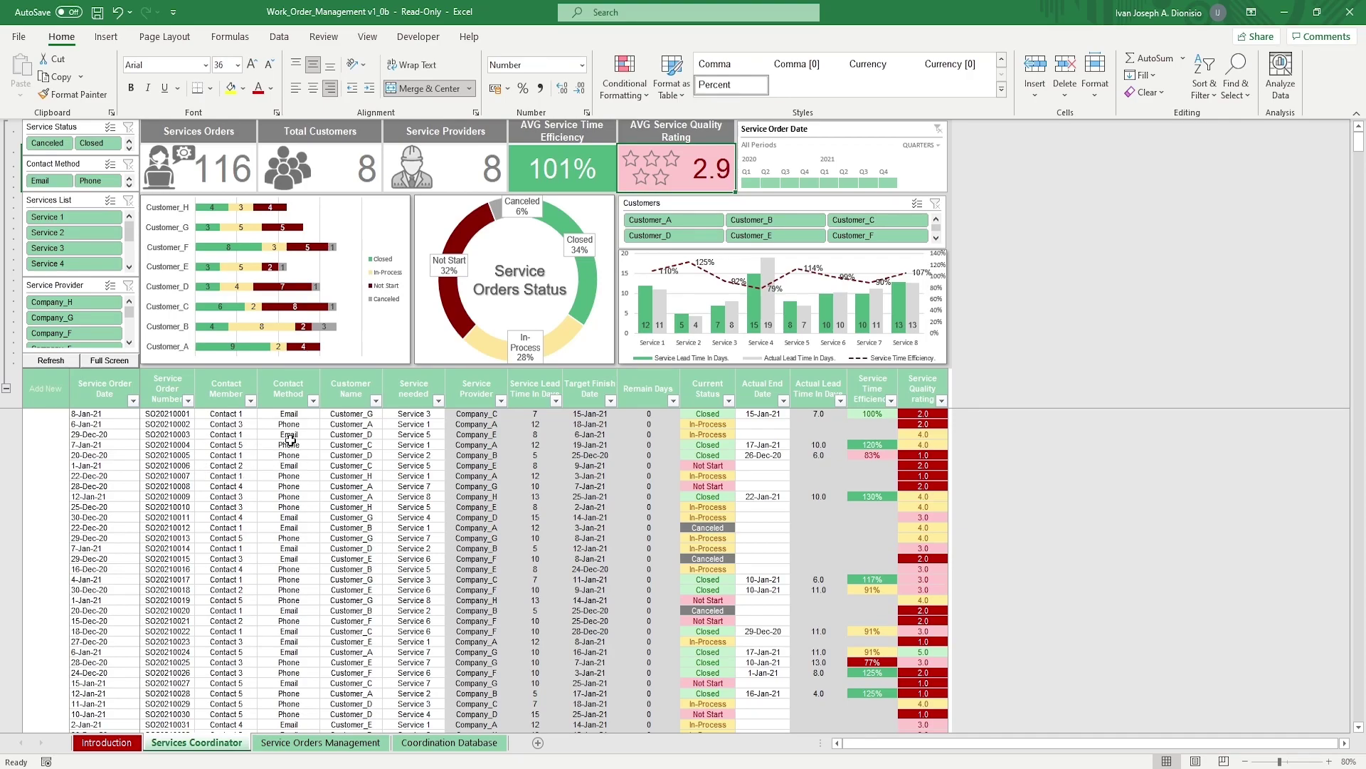
Step: Select order SO20210002's cells: 6-Jan-21 date, Contact 3 and Phone method
{"action": "left_click", "coordinate": [338, 435]}
{"action": "left_click", "coordinate": [400, 423]}
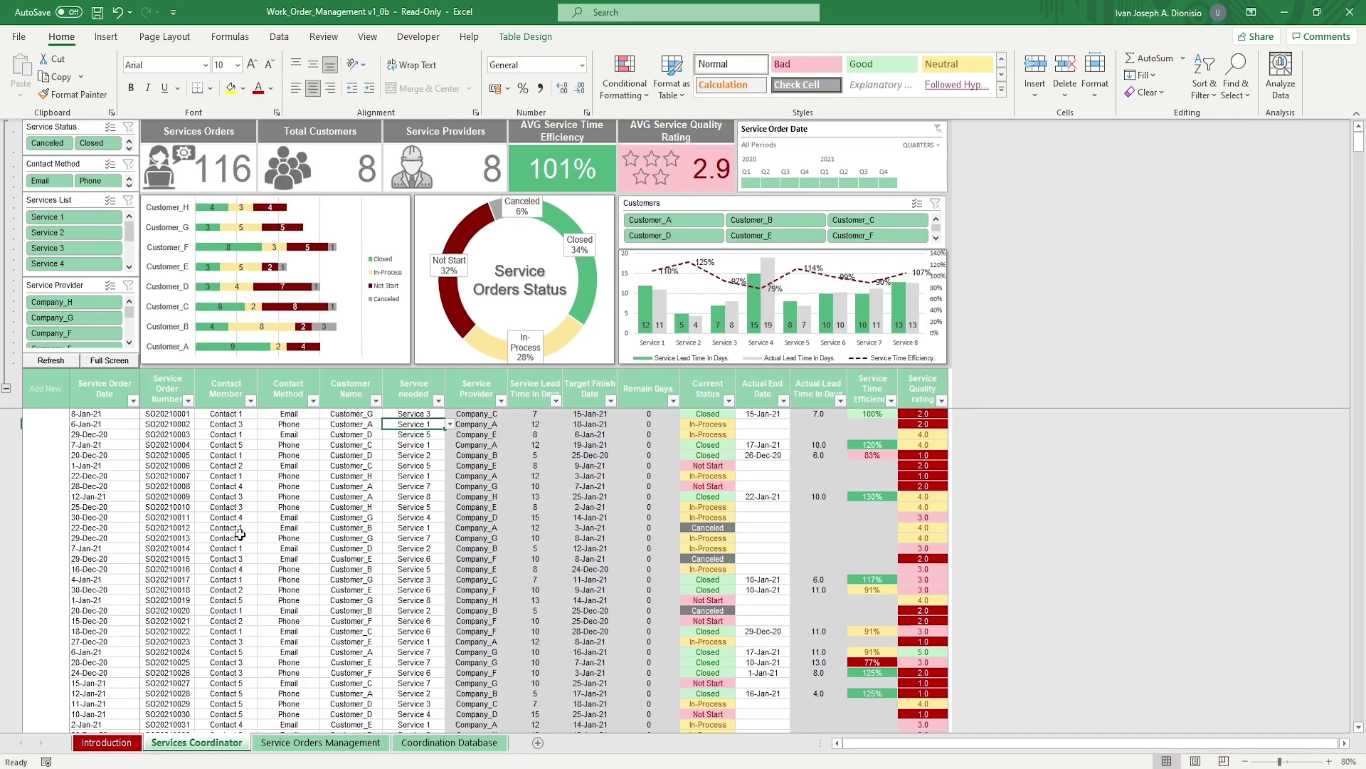
{"action": "left_click", "coordinate": [101, 423]}
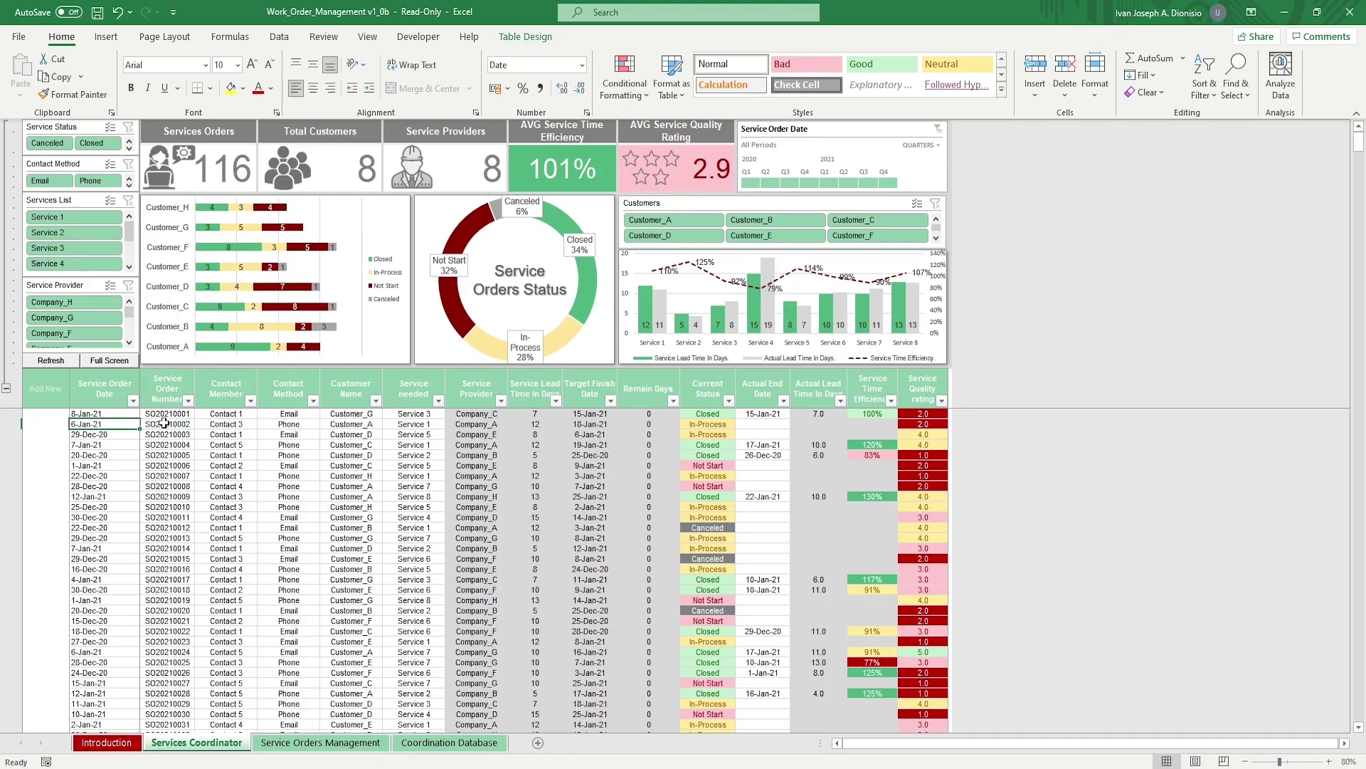
{"action": "left_click", "coordinate": [164, 423]}
{"action": "left_click", "coordinate": [232, 425]}
{"action": "left_click", "coordinate": [285, 425]}
Step: Select its Customer_A, Service 1, In-Process status, end date and 2.0 rating, then go full screen
{"action": "left_click", "coordinate": [350, 423]}
{"action": "left_click", "coordinate": [411, 425]}
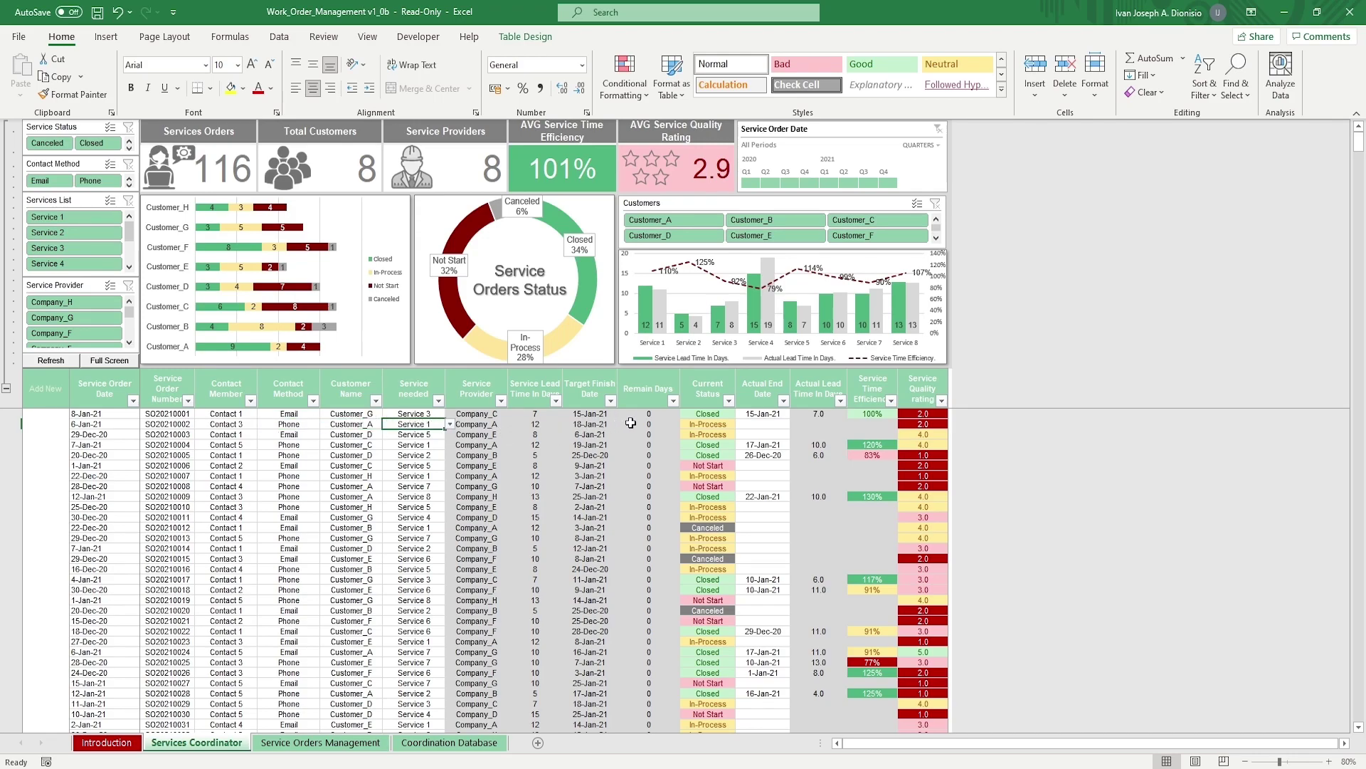
{"action": "left_click", "coordinate": [715, 426]}
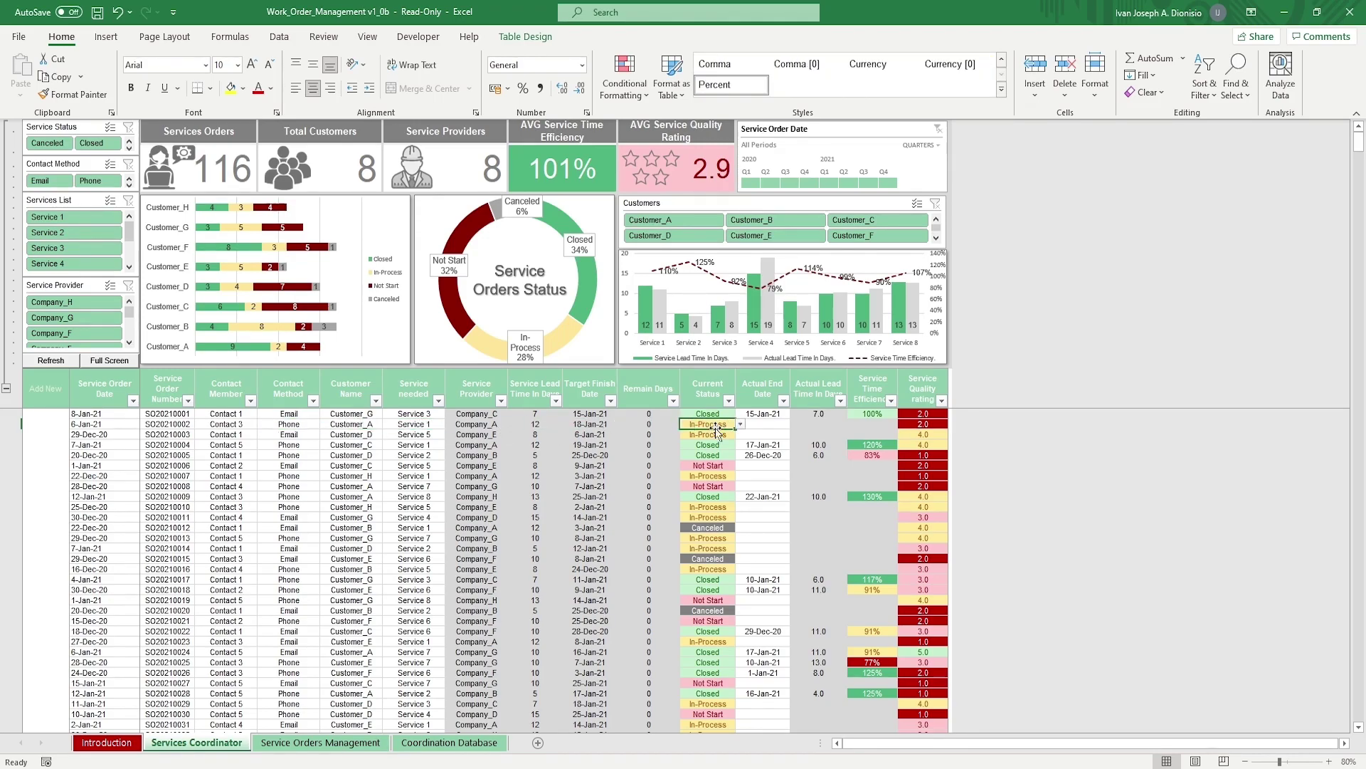
{"action": "left_click", "coordinate": [762, 424]}
{"action": "left_click", "coordinate": [922, 425]}
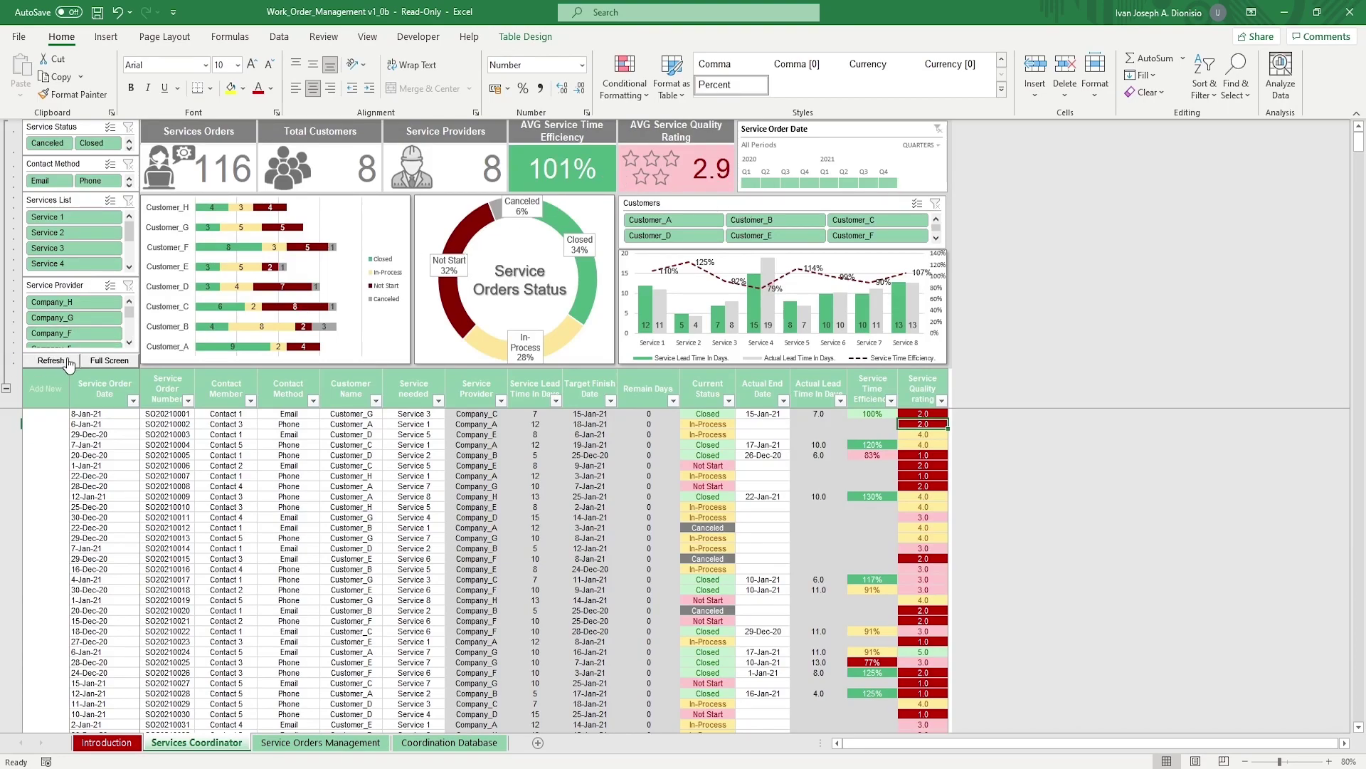
{"action": "left_click", "coordinate": [119, 360]}
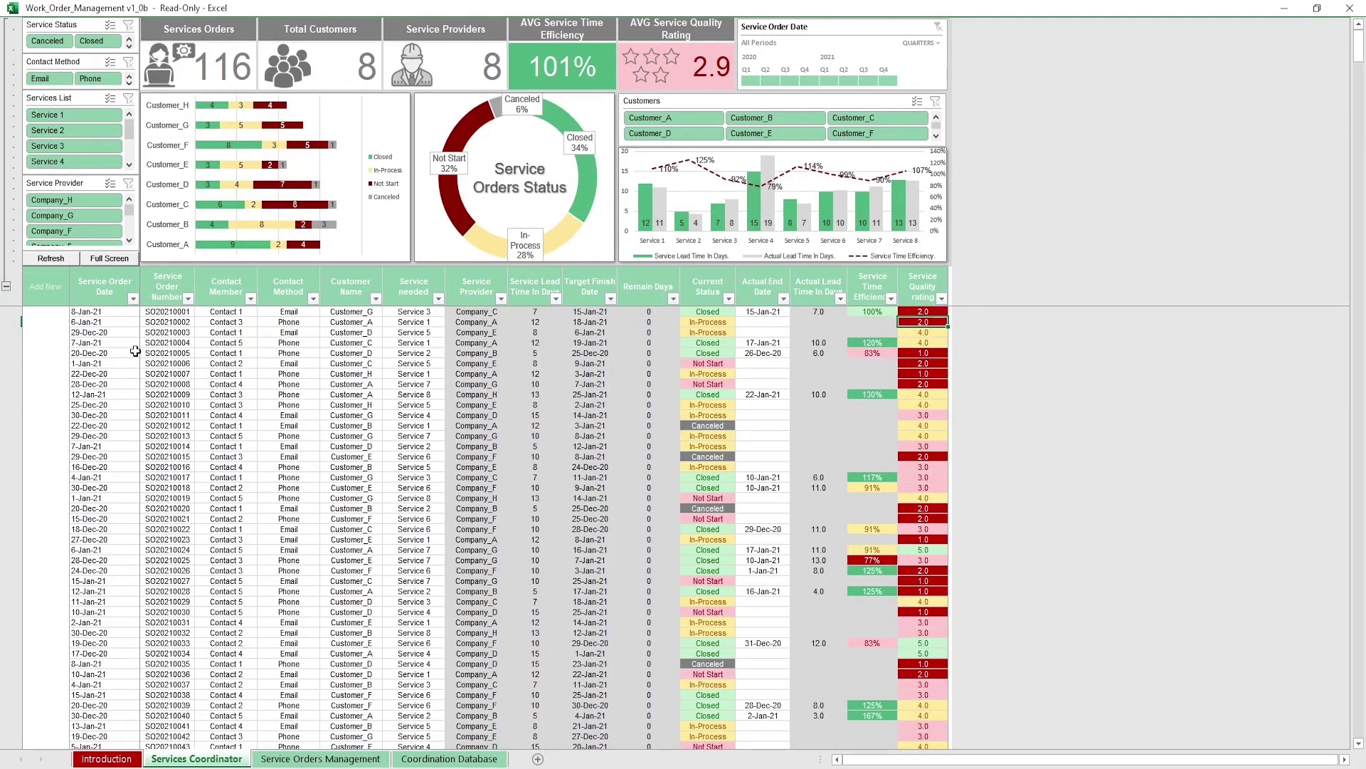
Step: On Service Orders Management, clear the Customer Name and Service needed slicers so charts show Services 1–8
{"action": "left_click", "coordinate": [299, 758]}
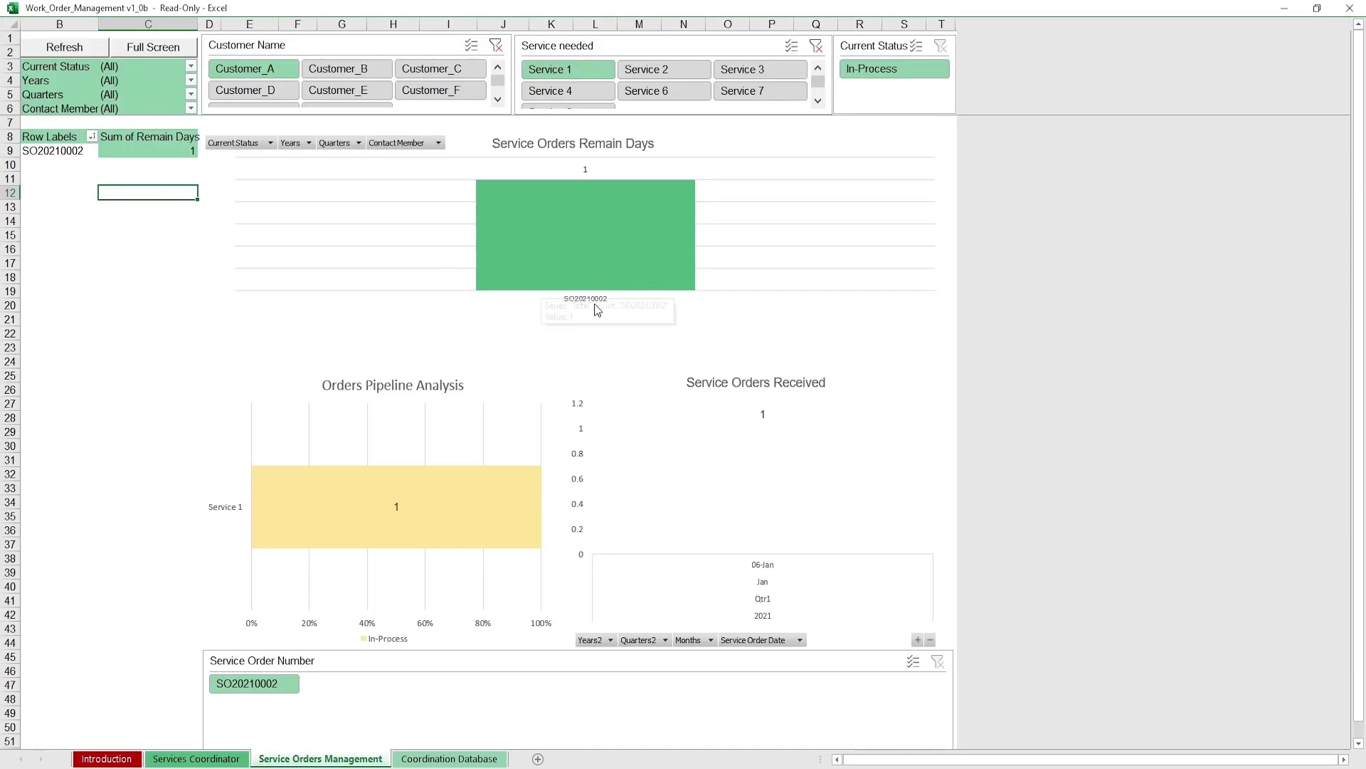
{"action": "left_click", "coordinate": [496, 47]}
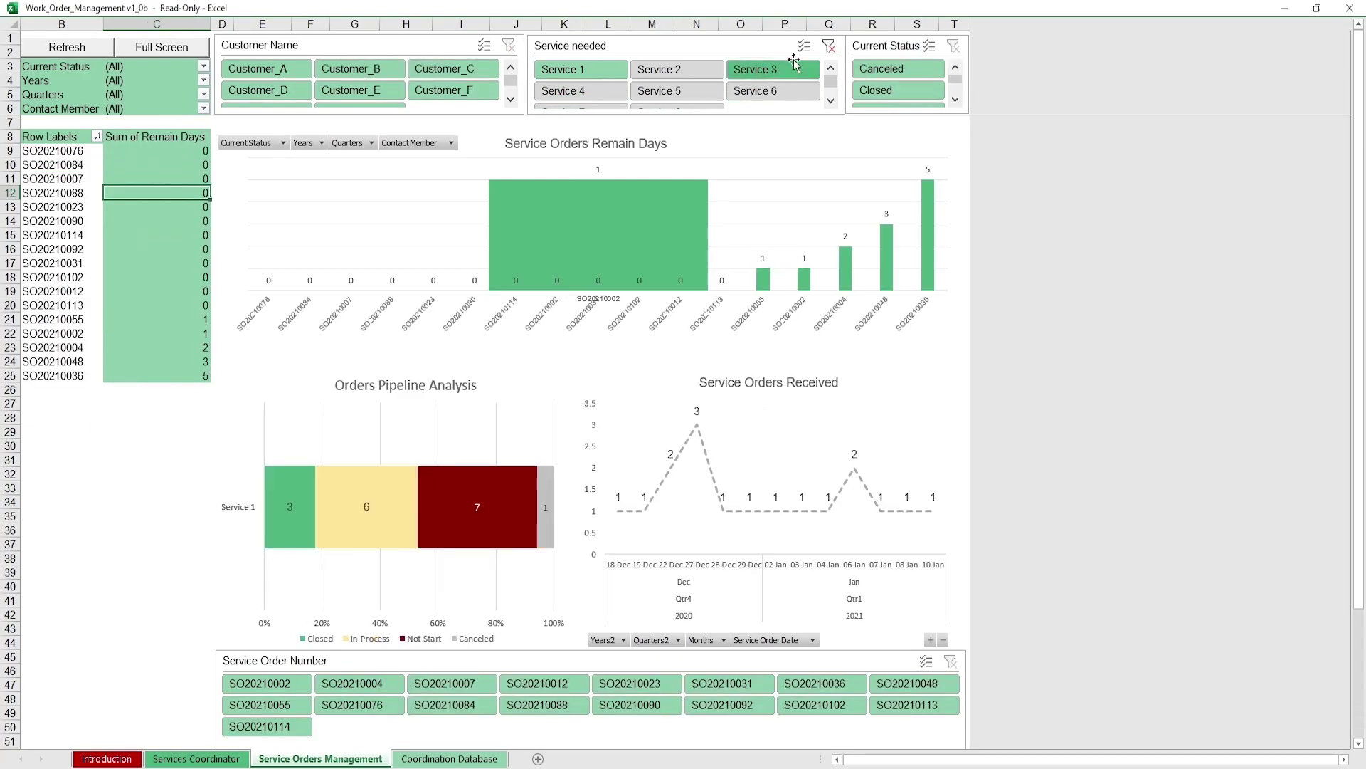
{"action": "left_click", "coordinate": [831, 50]}
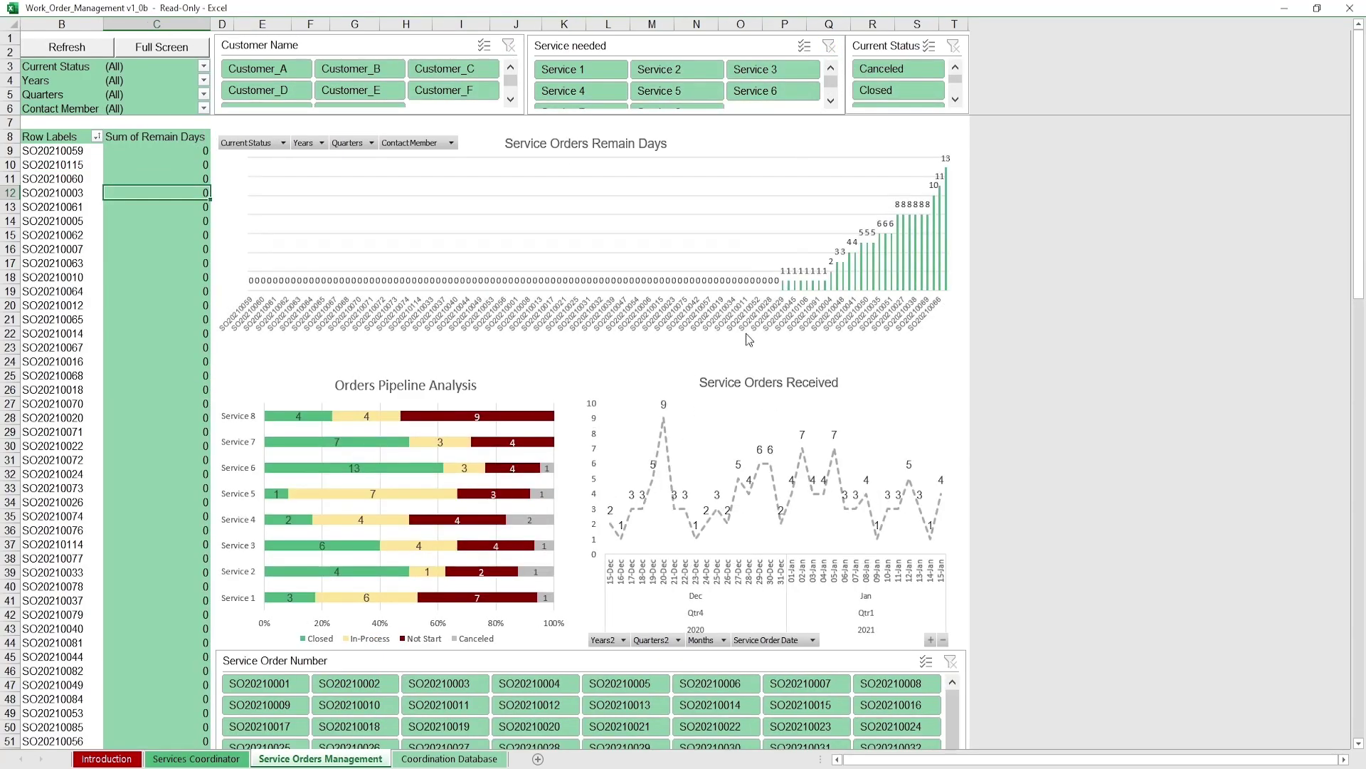